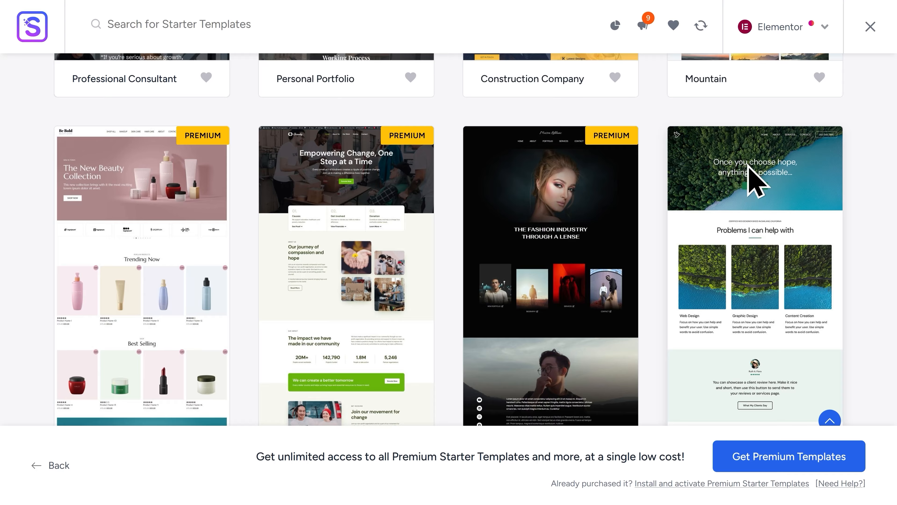
- Select the Hope starter template and scroll through its homepage preview
click(747, 167)
scroll(764, 230, down, 10)
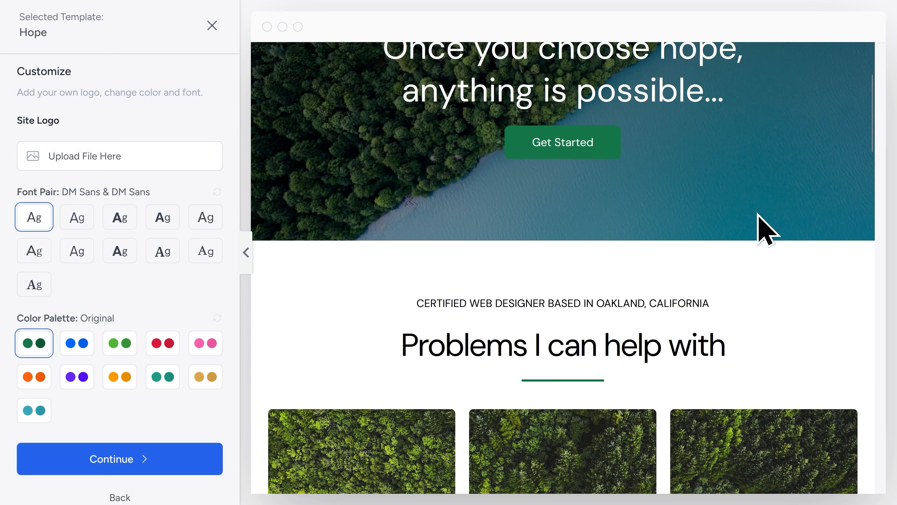
scroll(765, 230, down, 10)
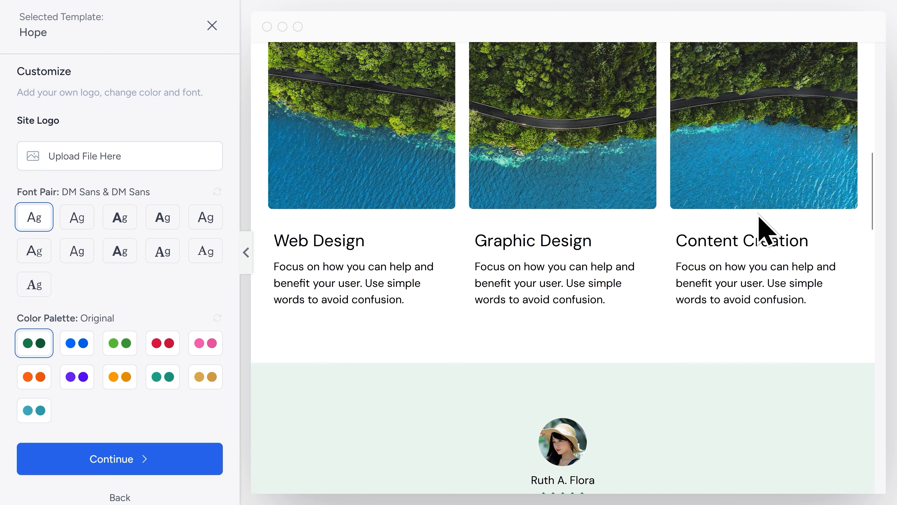
scroll(574, 323, down, 10)
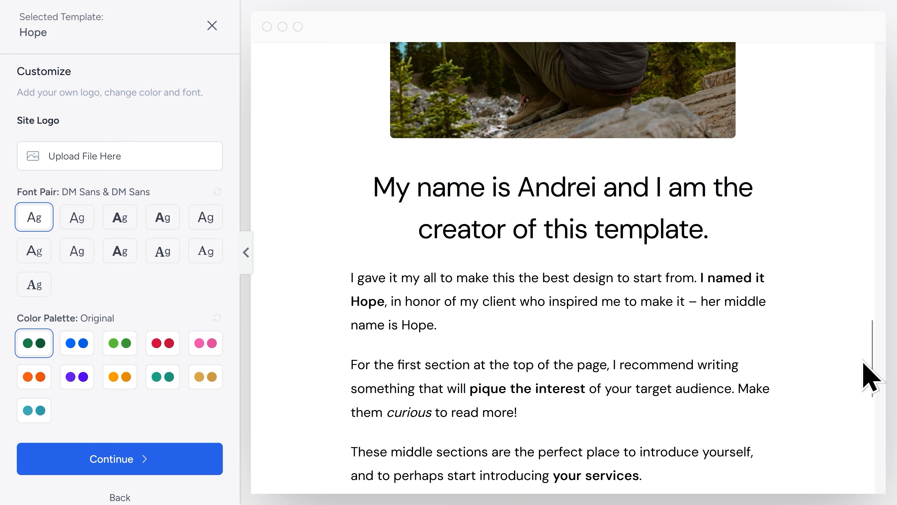
drag(875, 373, 895, 92)
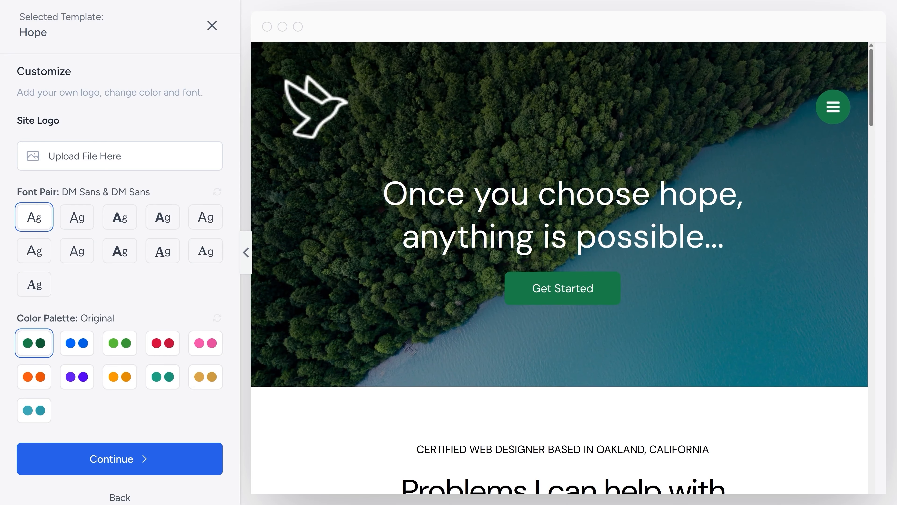
- Browse the preview's About page through the navigation menu and return to the homepage
click(833, 108)
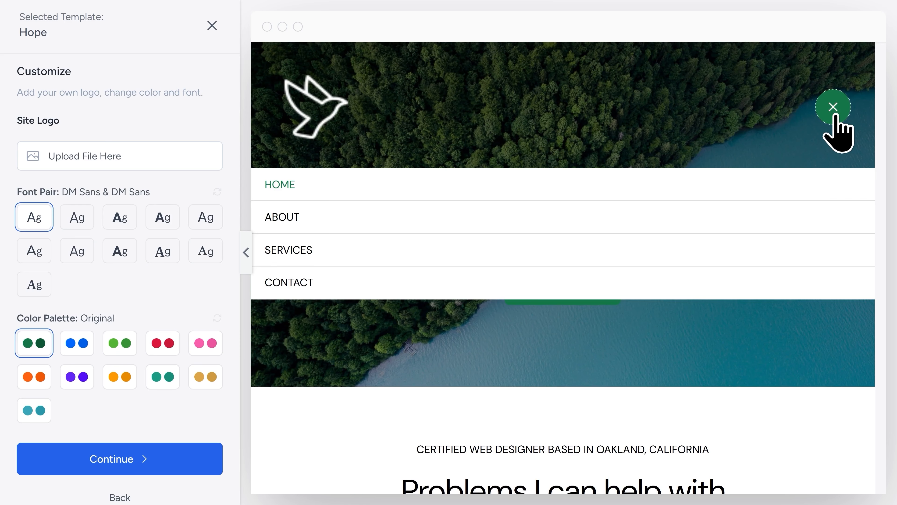
click(339, 219)
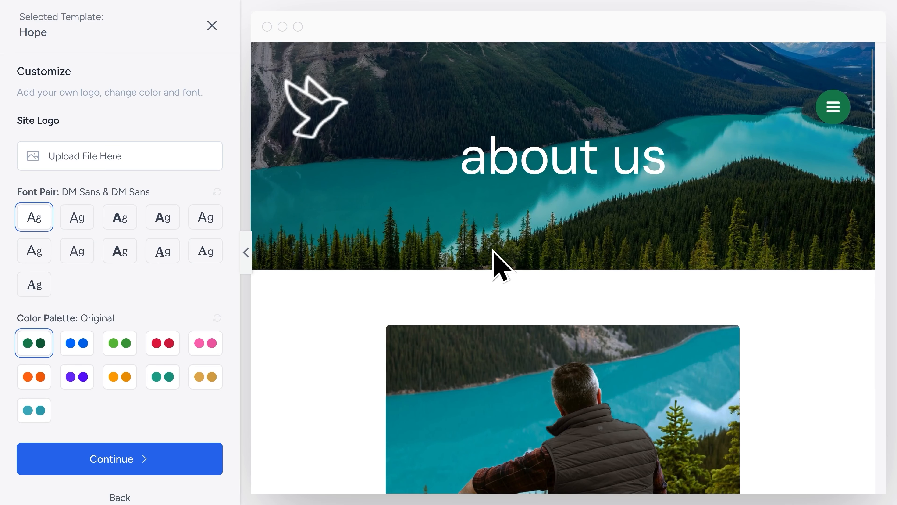
click(303, 128)
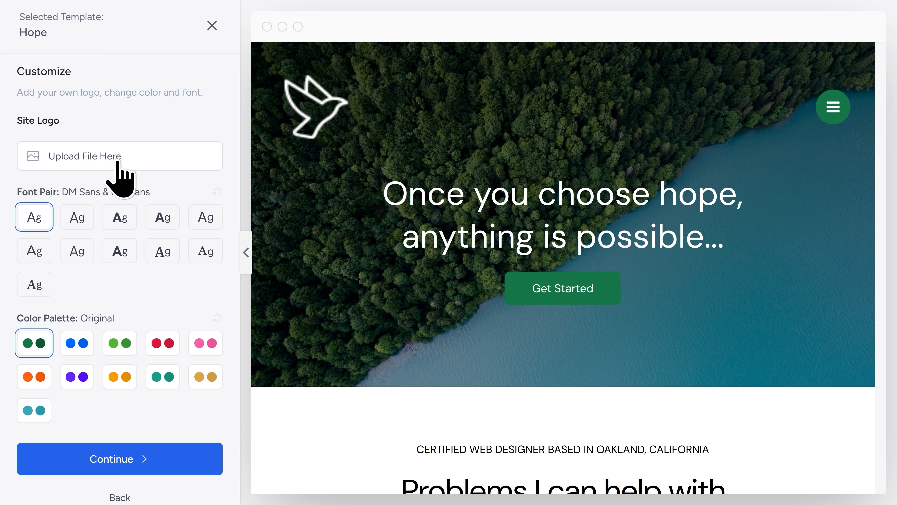
- Pick the Lexend & DM Sans font pair and the Style 2 colour palette, then continue
click(76, 225)
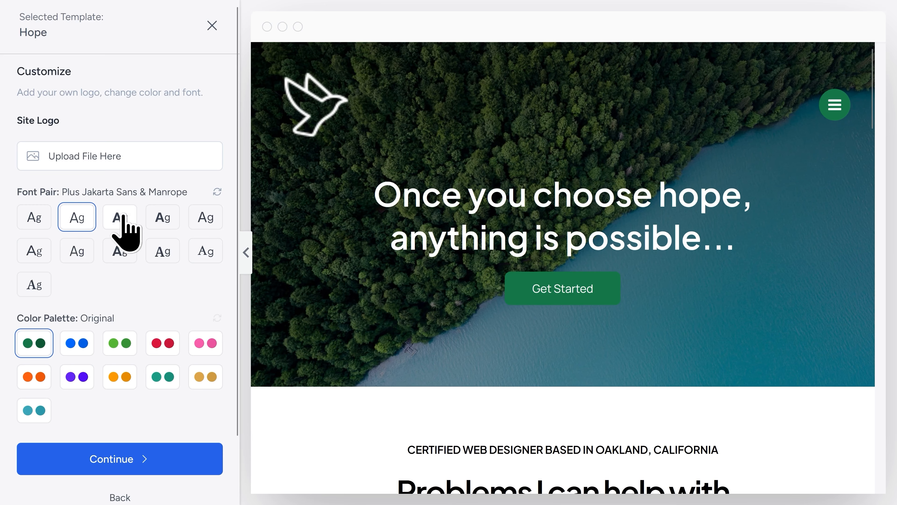
click(115, 217)
scroll(106, 272, down, 2)
scroll(108, 279, down, 1)
click(88, 275)
click(110, 275)
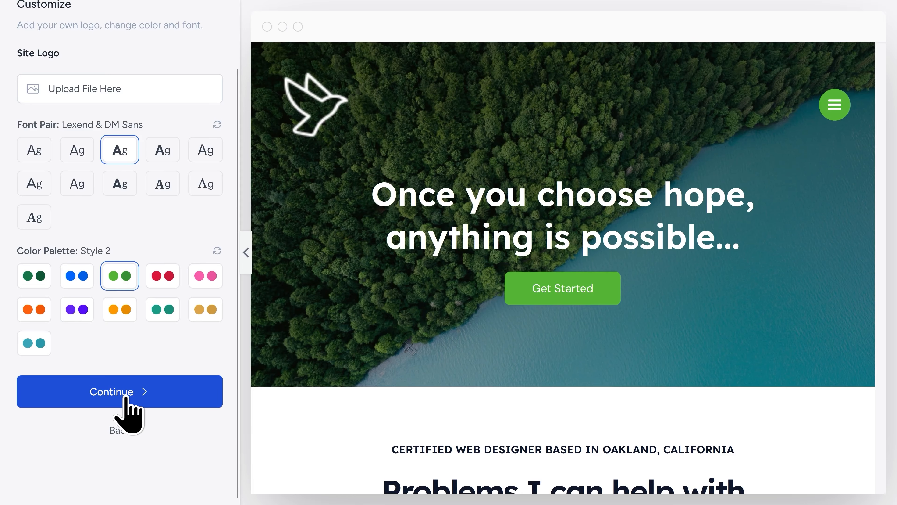
click(126, 406)
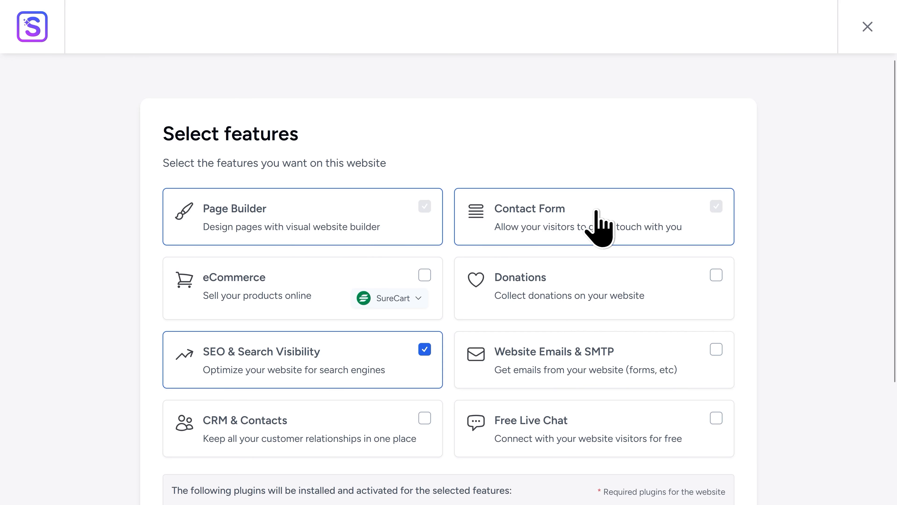
- Deselect the SEO & Search Visibility feature and continue with the remaining features
scroll(448, 268, down, 2)
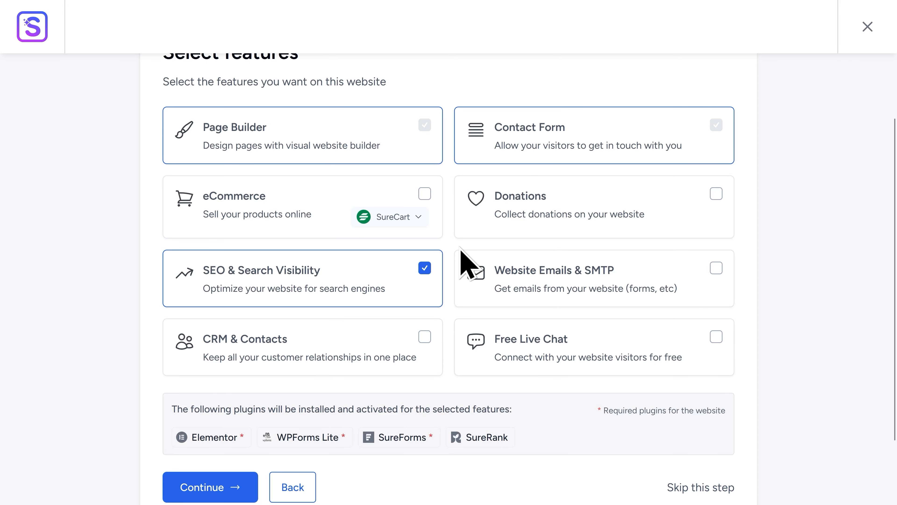
click(424, 270)
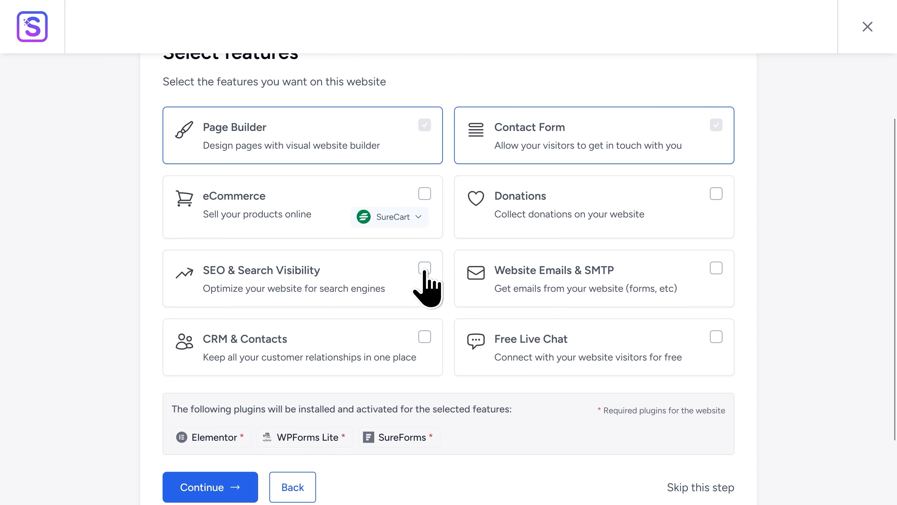
scroll(451, 276, down, 4)
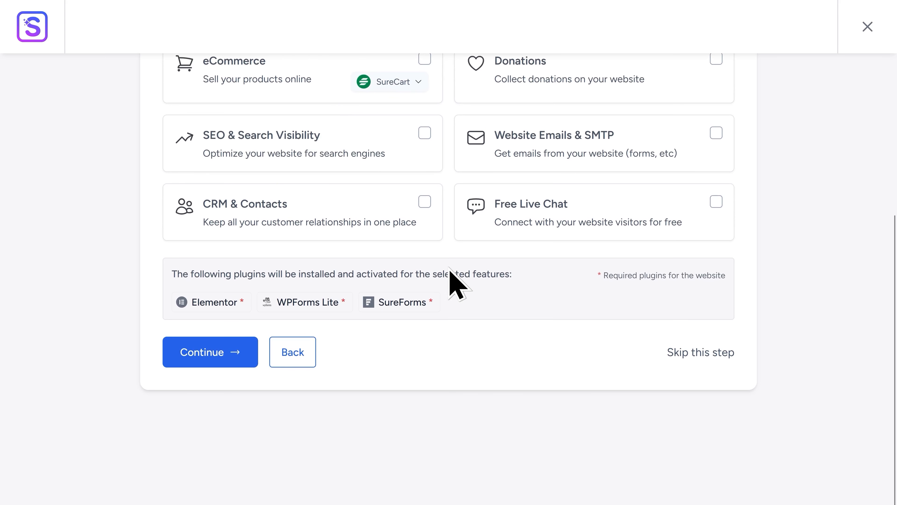
click(219, 350)
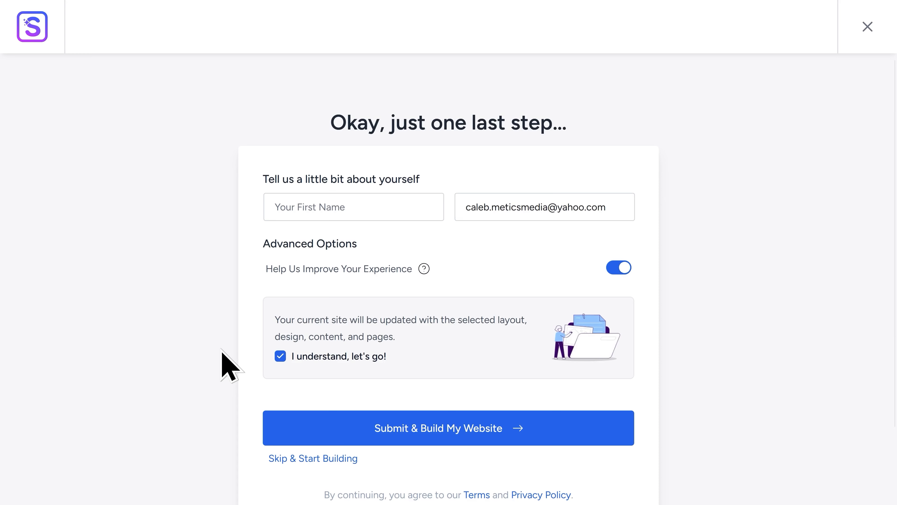
- Skip the personal details form to build the site and view the finished website
click(309, 459)
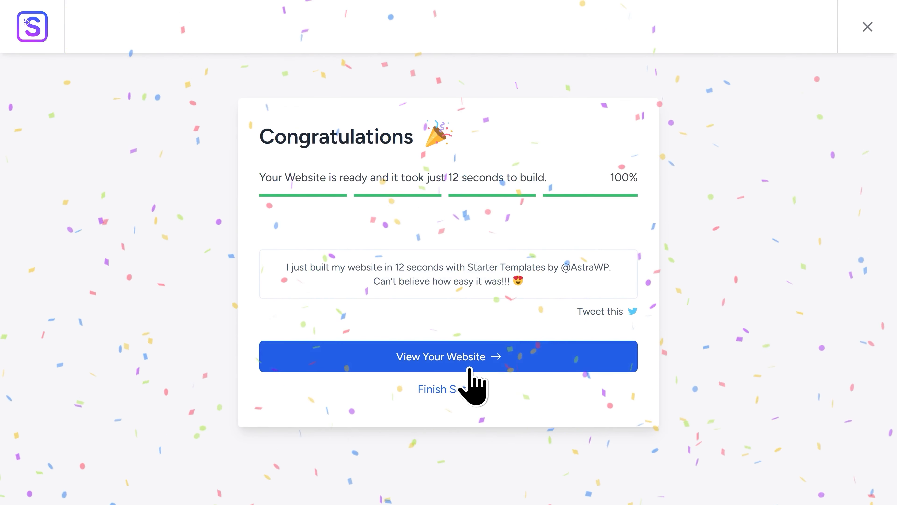
click(434, 361)
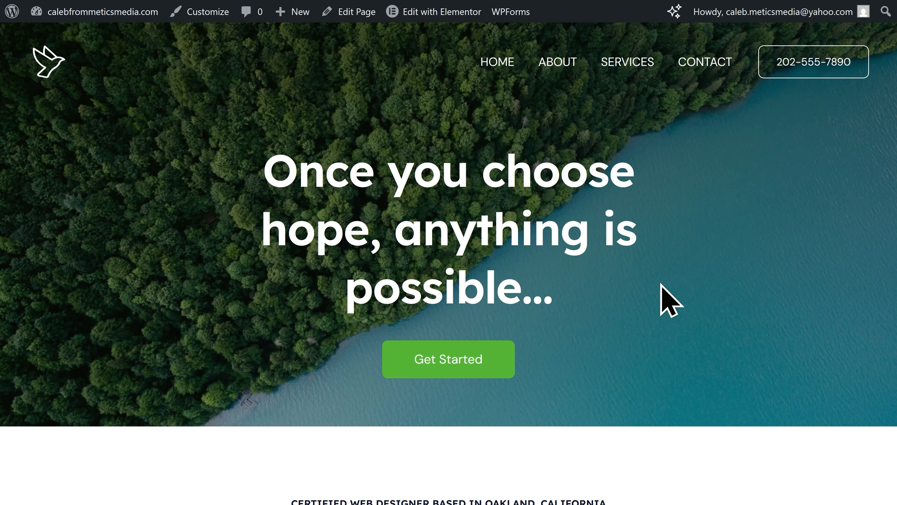
- Open the homepage in the Elementor editor and expand the first container in the structure navigator
mouse_move(435, 12)
click(435, 14)
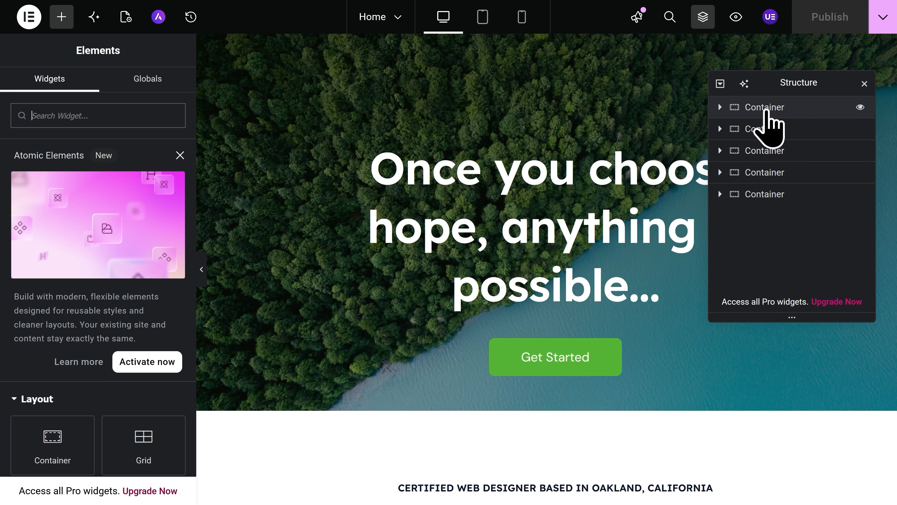
click(764, 108)
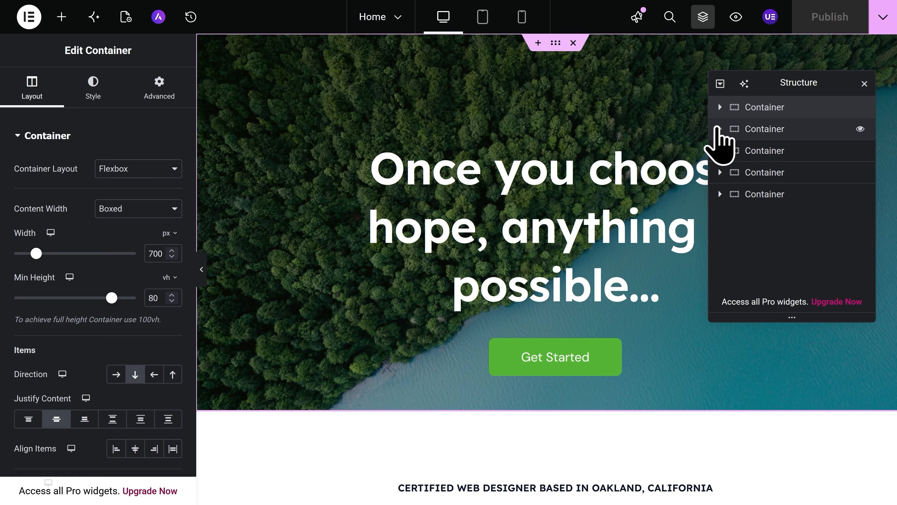
click(719, 108)
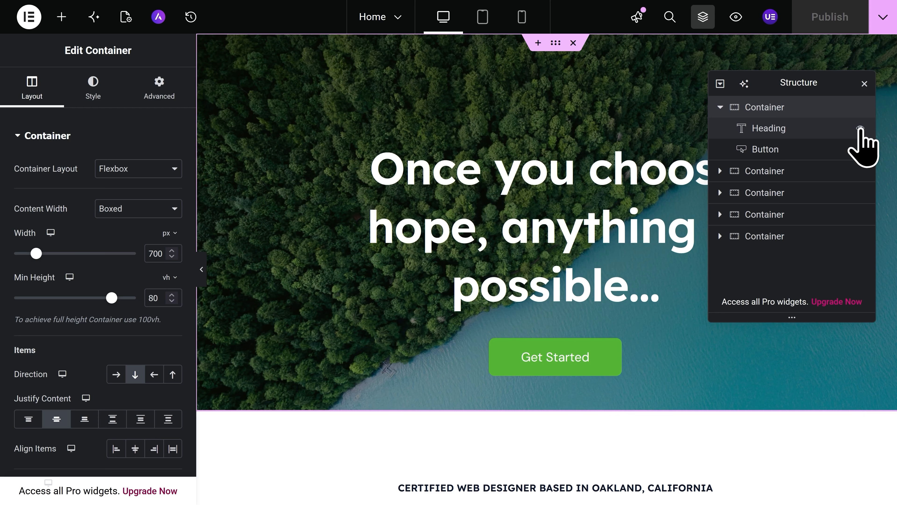
- Hide and re-show the hero heading and its container in the structure navigator
click(861, 128)
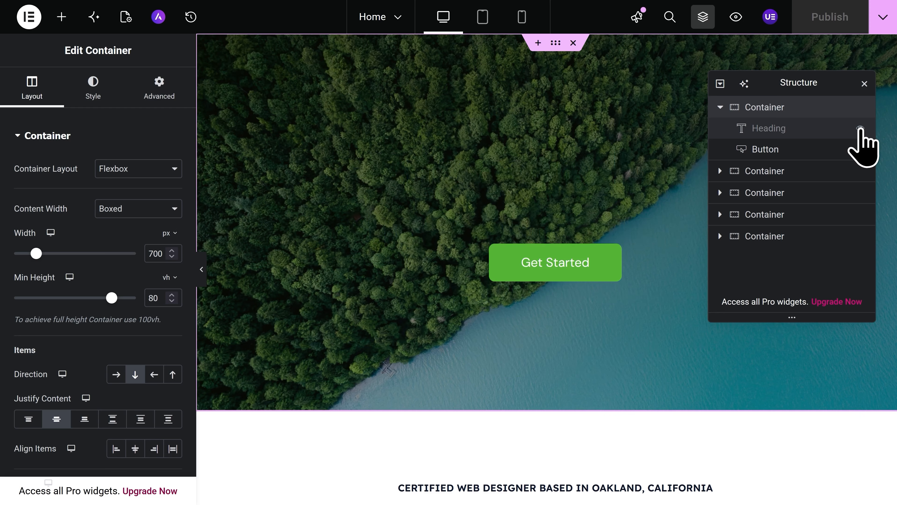
click(860, 128)
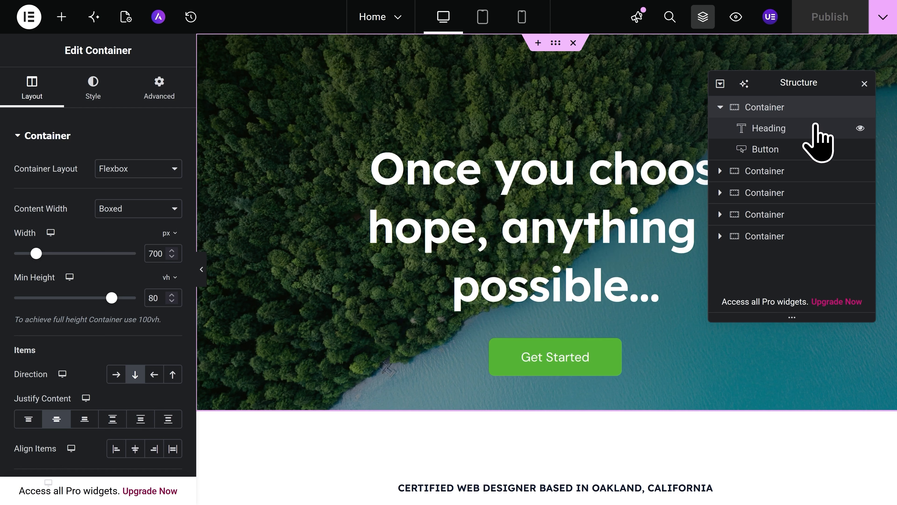
drag(802, 124, 844, 127)
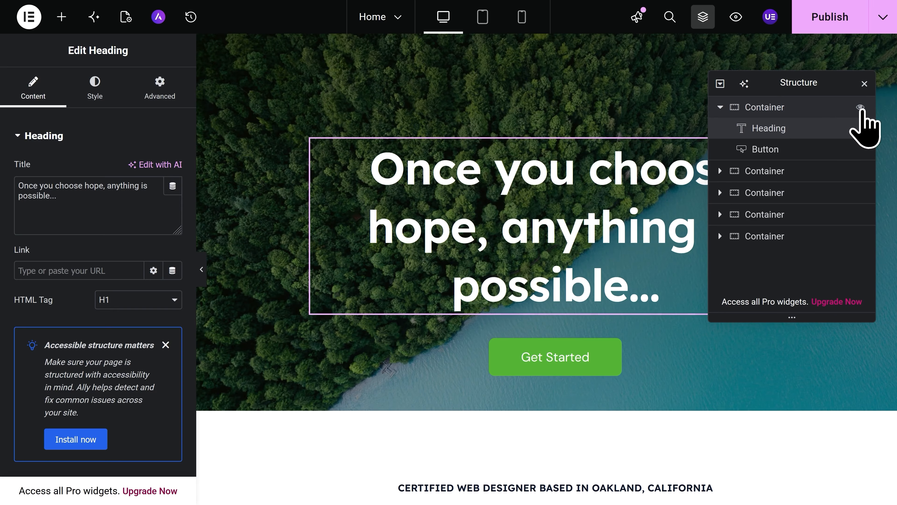
click(861, 107)
click(861, 108)
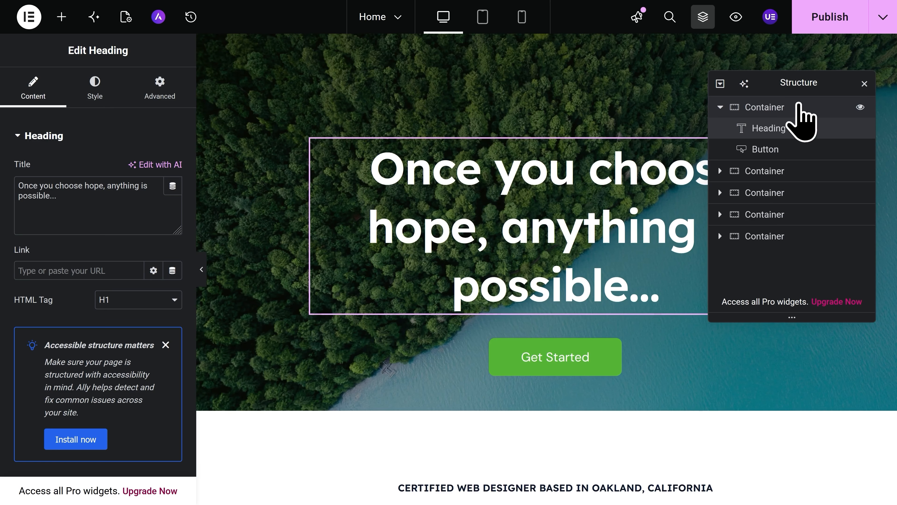
- Collapse the first container and move the Structure panel slightly
click(799, 106)
mouse_move(799, 106)
mouse_down()
mouse_move(793, 179)
mouse_move(806, 105)
mouse_up()
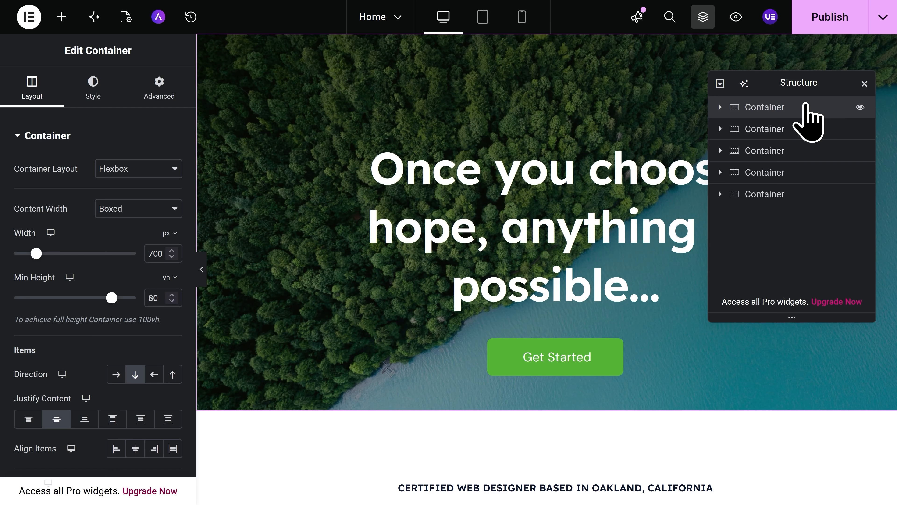
drag(819, 89, 838, 87)
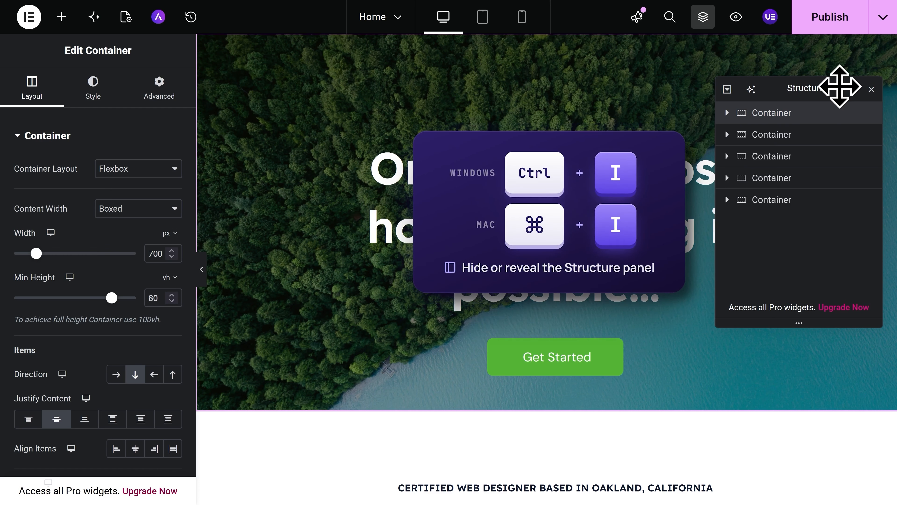
- Toggle the Structure panel's visibility with its shortcut until it is hidden
key(ctrl+i)
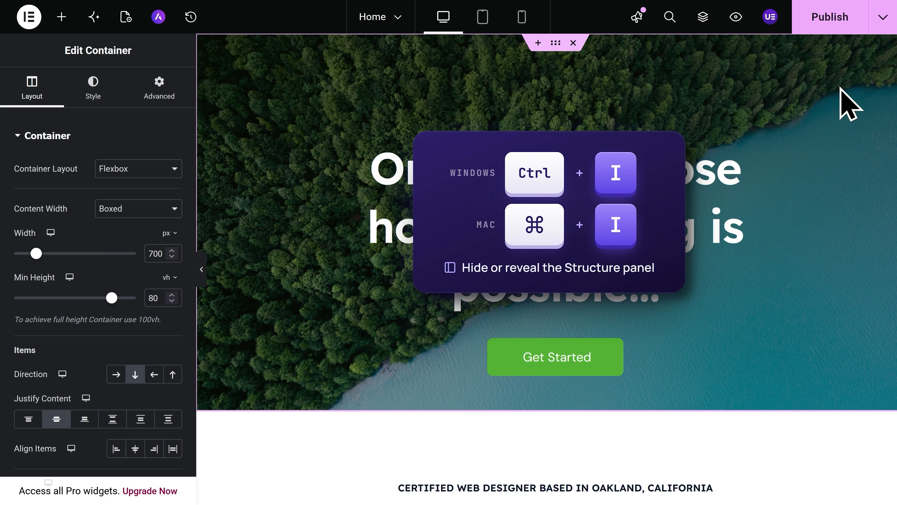
key(ctrl+i)
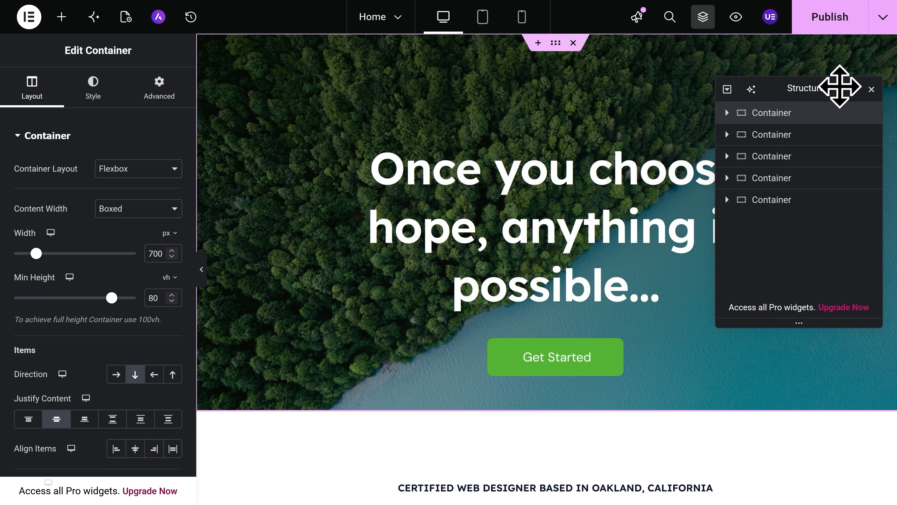
key(ctrl+i)
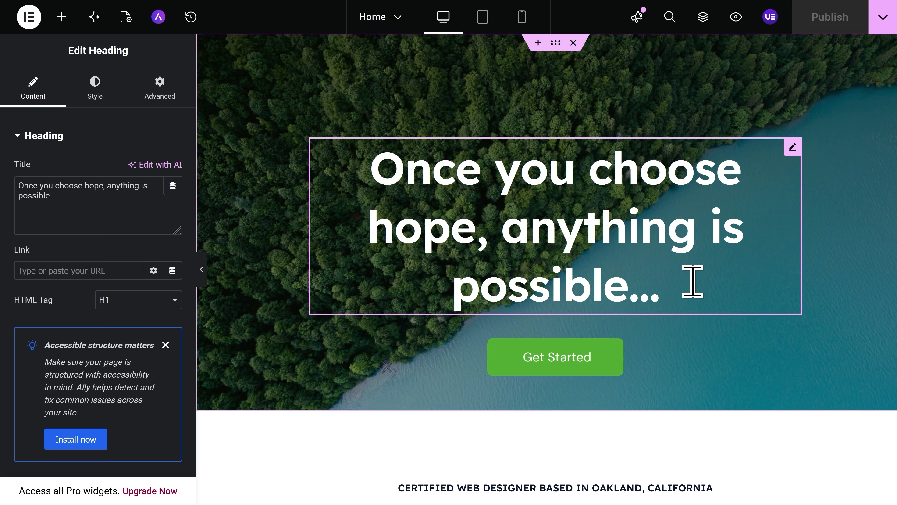
- Replace the hero heading's title with "Welcome to my website!"
key(ctrl+a)
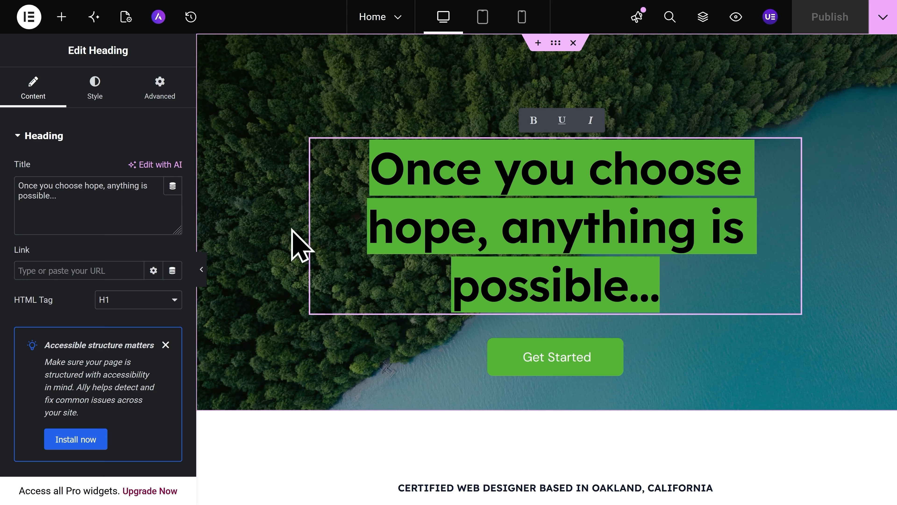
click(84, 204)
key(ctrl+a)
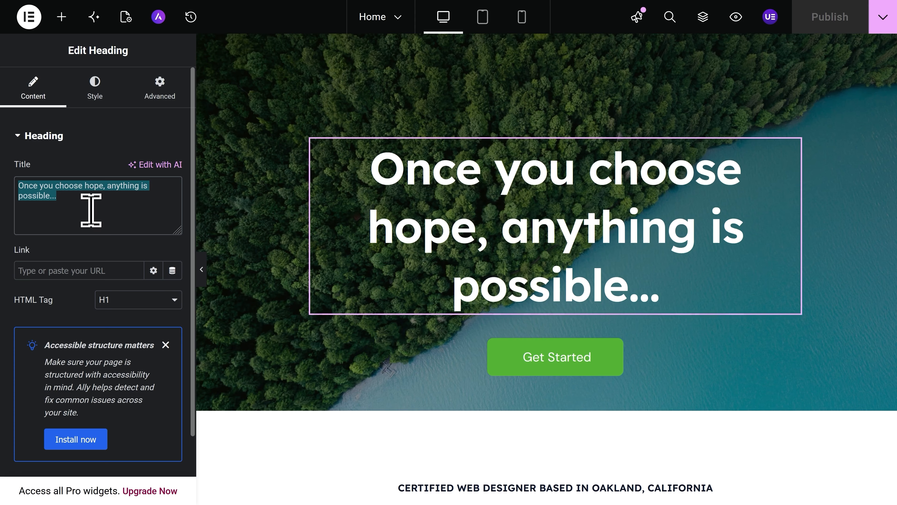
text(Welc)
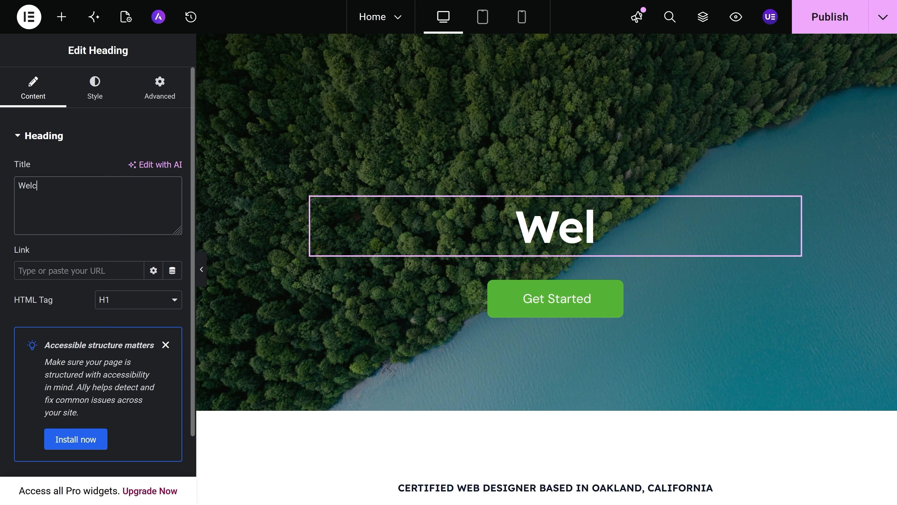
text(ome to my website!)
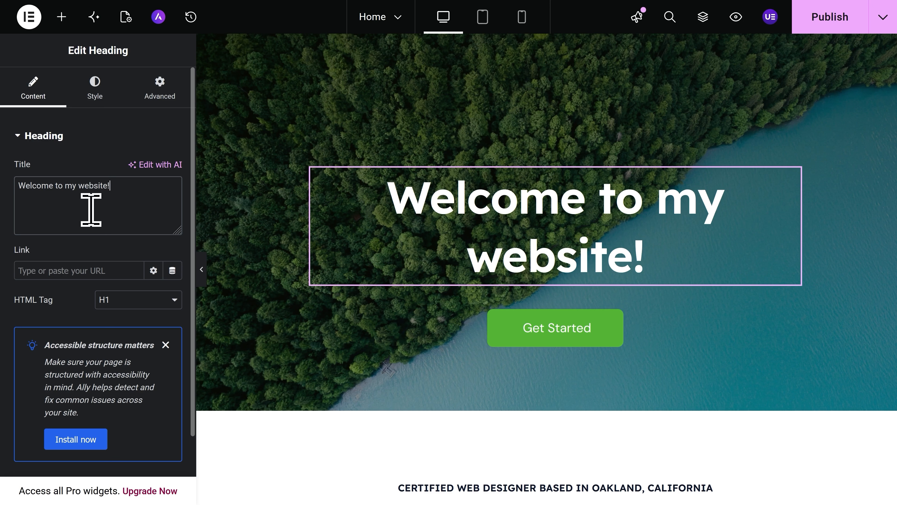
- Set the hero heading's text color to red (#FF0000)
click(96, 94)
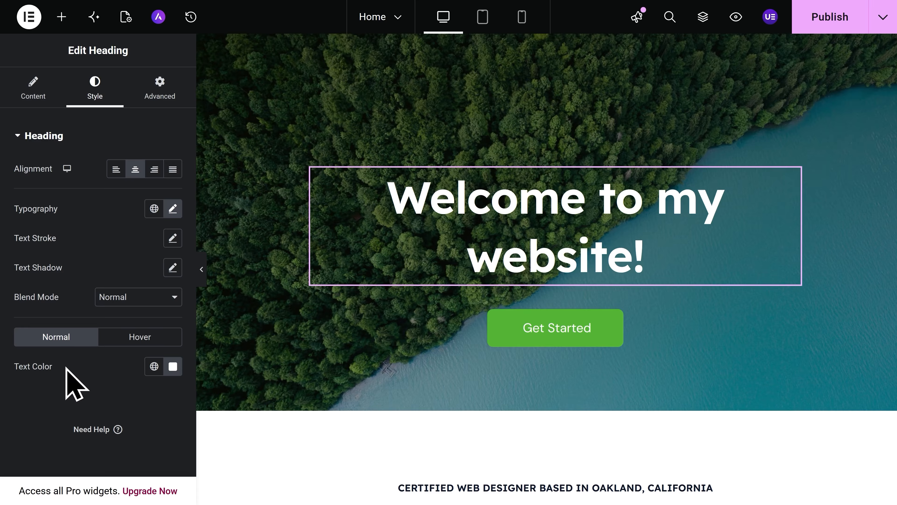
click(175, 371)
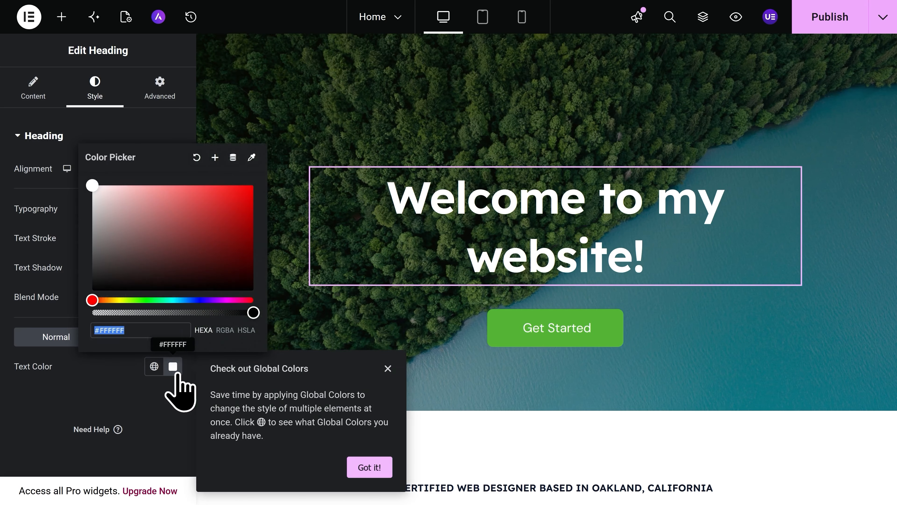
drag(206, 275, 276, 192)
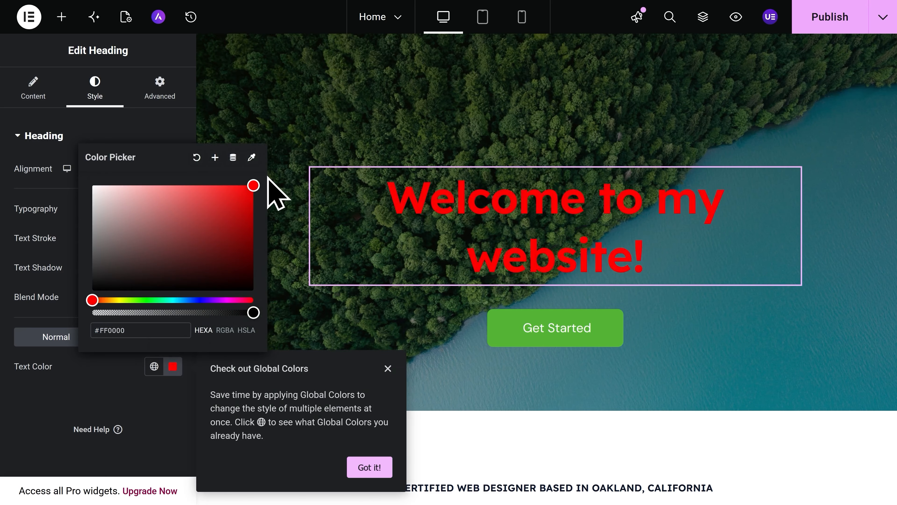
- Close the color picker and undo the heading's red text color
click(275, 173)
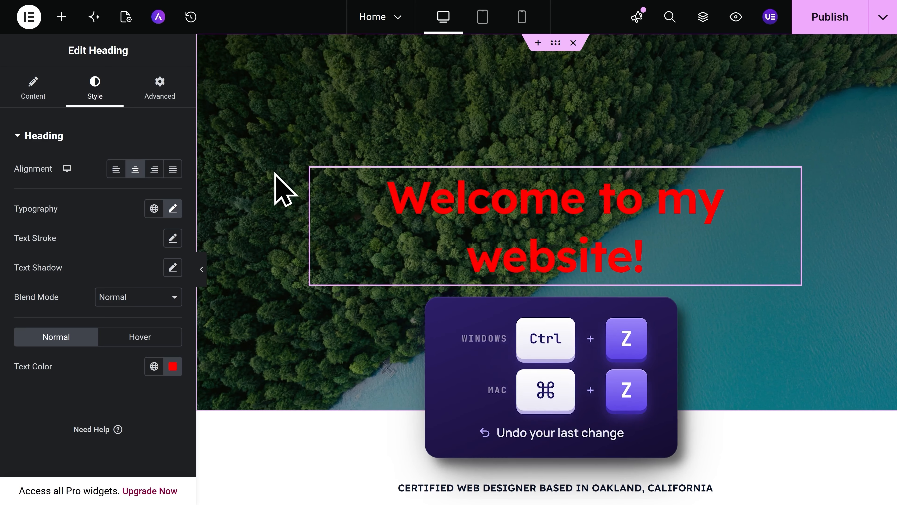
key(ctrl+z)
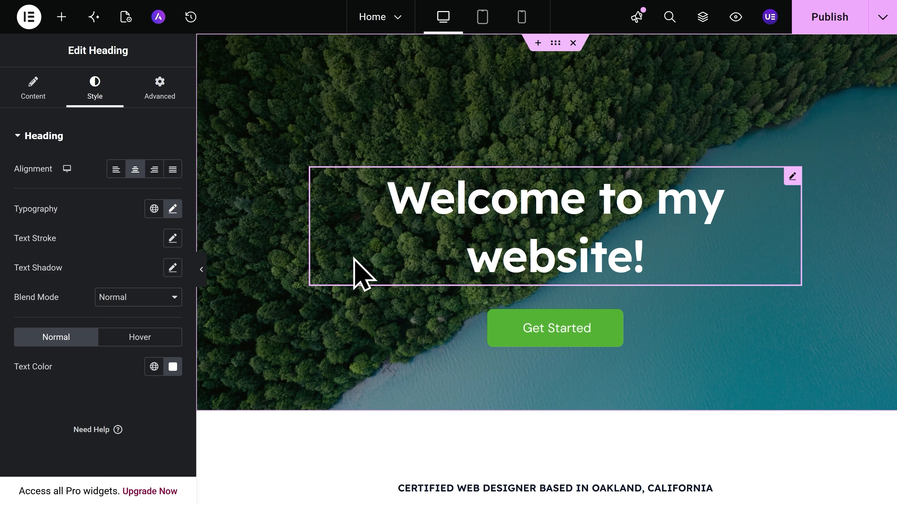
- Replace the about section's portrait image with the uploaded Headshot-Edited photo from the media library
scroll(354, 274, down, 10)
scroll(354, 268, up, 5)
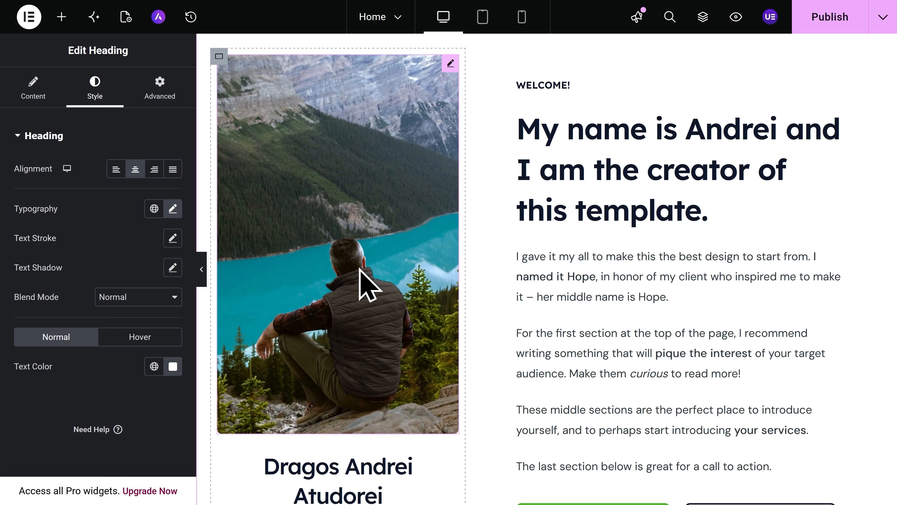
click(367, 282)
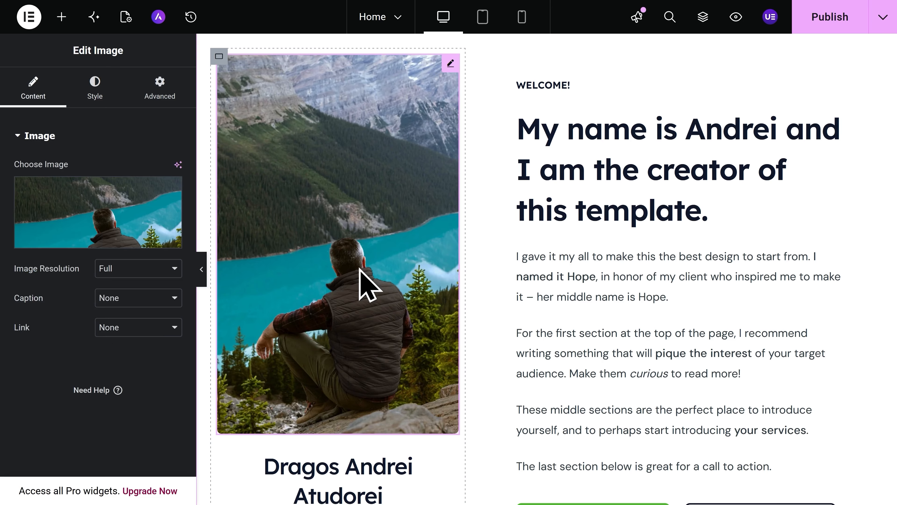
click(95, 244)
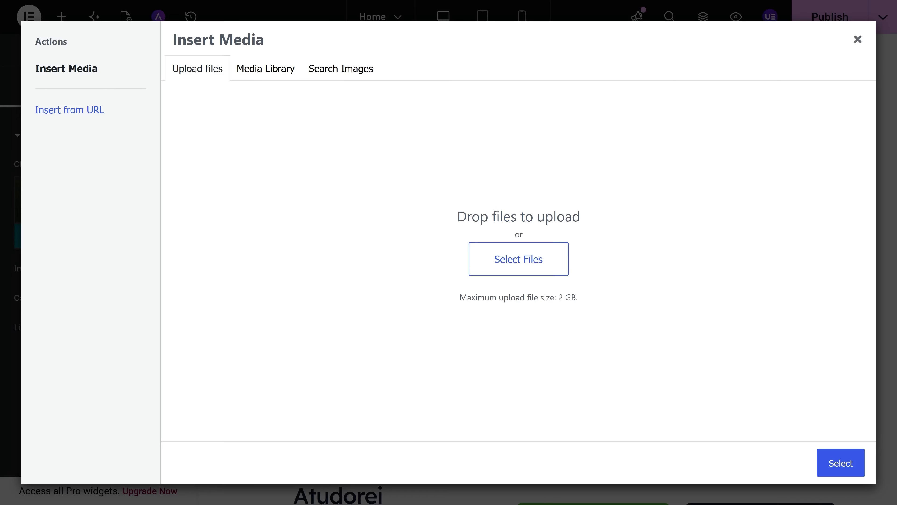
drag(49, 320, 456, 249)
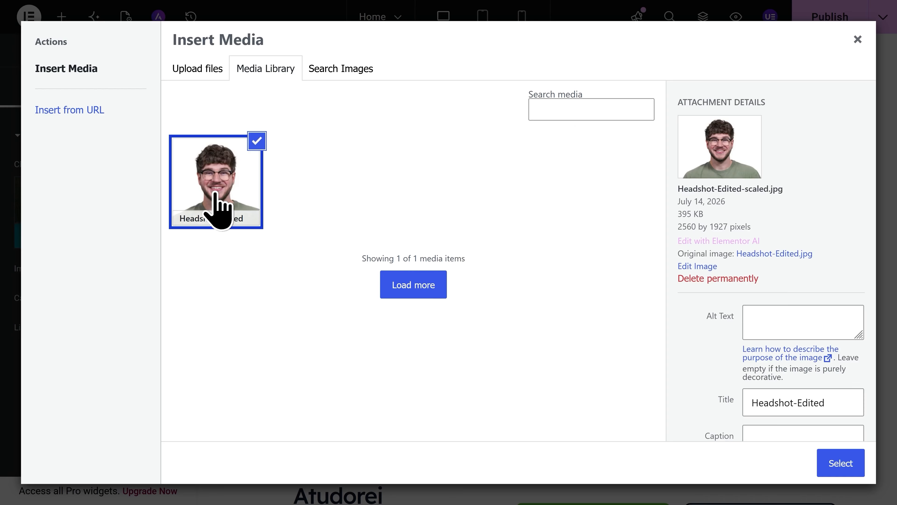
click(840, 467)
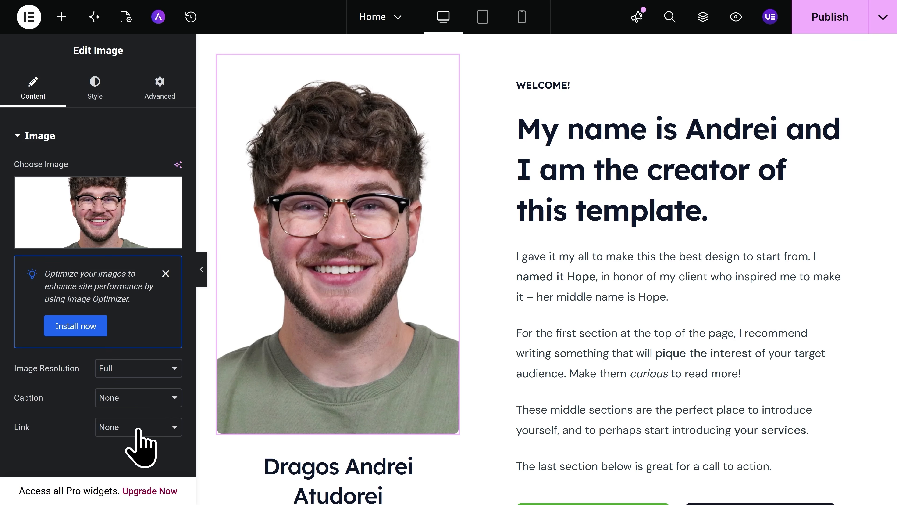
- Review the image widget's Style settings, then return to the hero section
click(95, 91)
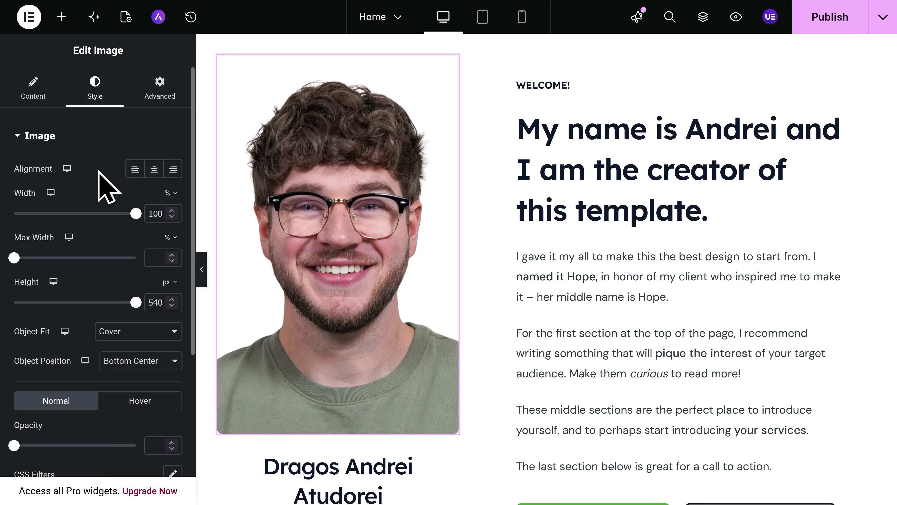
scroll(98, 172, down, 2)
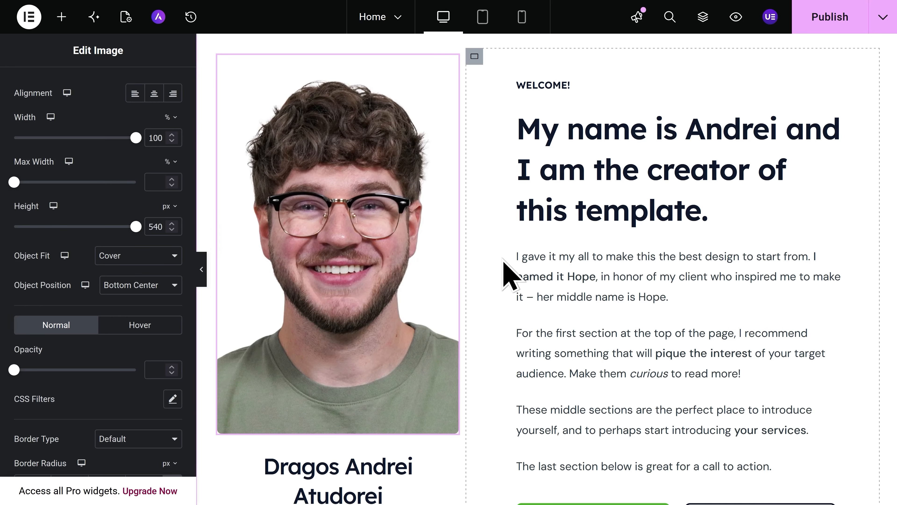
scroll(509, 274, up, 15)
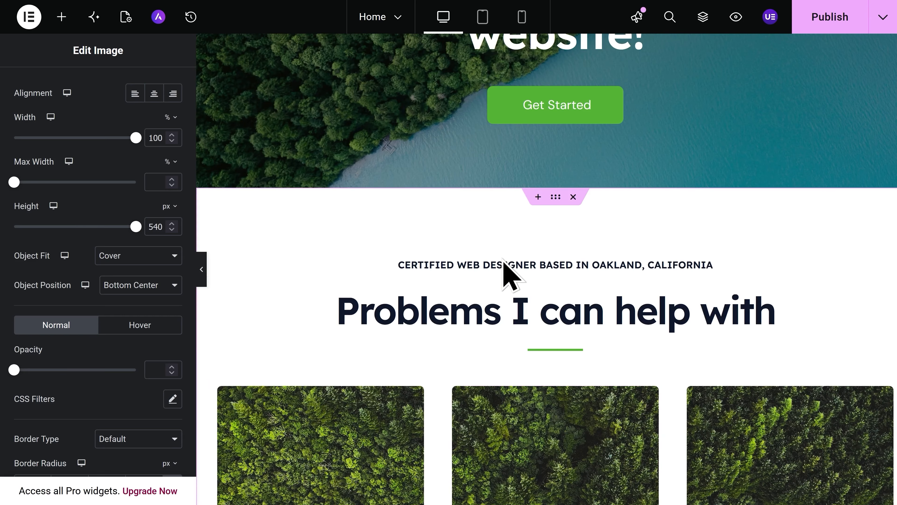
scroll(507, 267, up, 5)
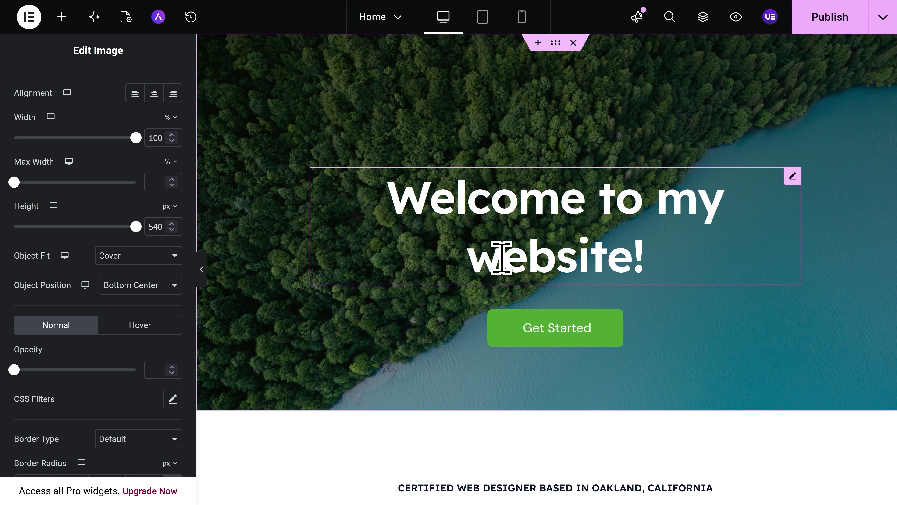
- Change the hero button's text to "Contact Me"
click(555, 337)
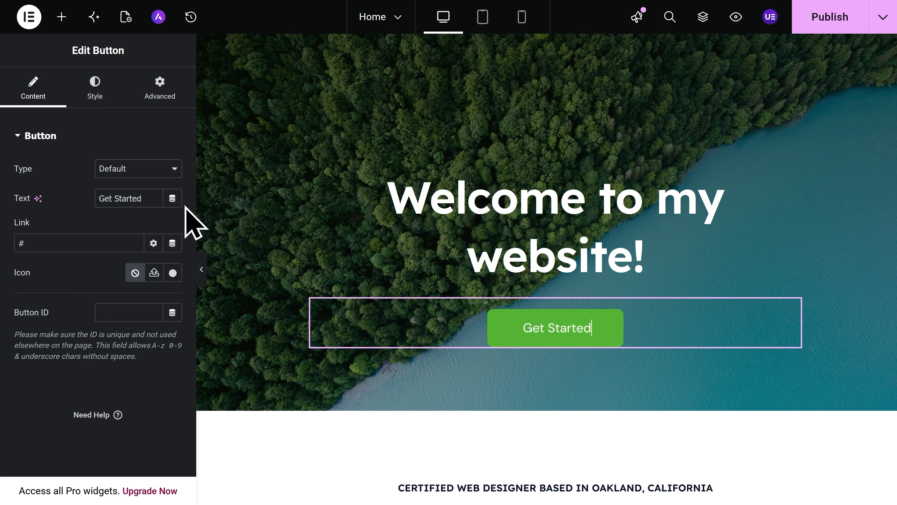
click(149, 195)
key(ctrl+a)
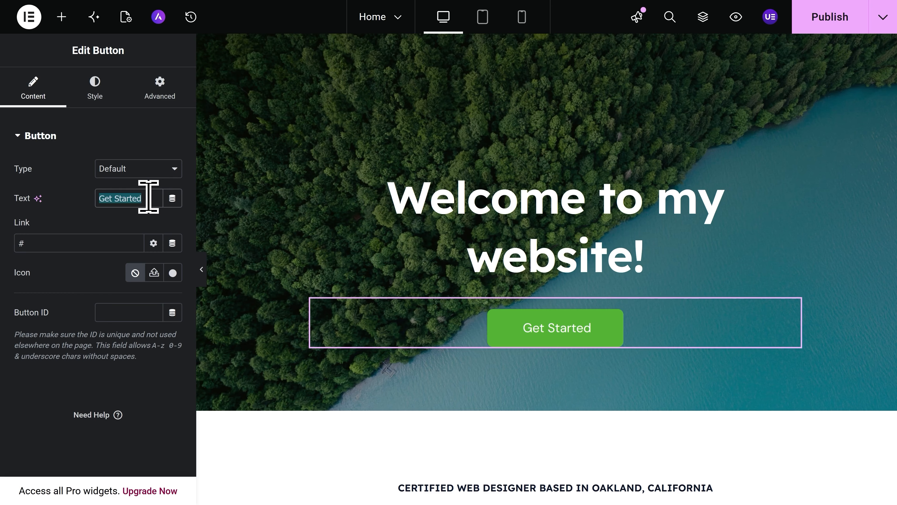
text(Contact Me)
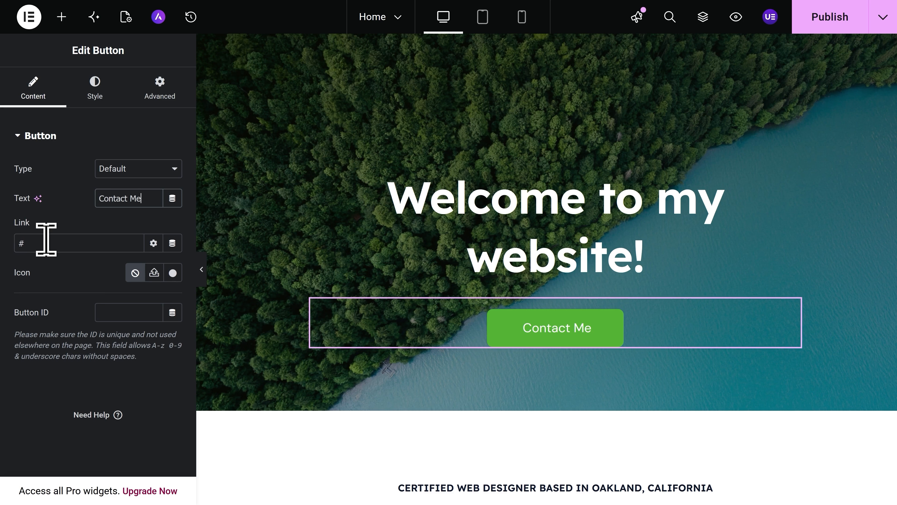
- Link the hero button to the Contact page
click(46, 239)
double_click(46, 240)
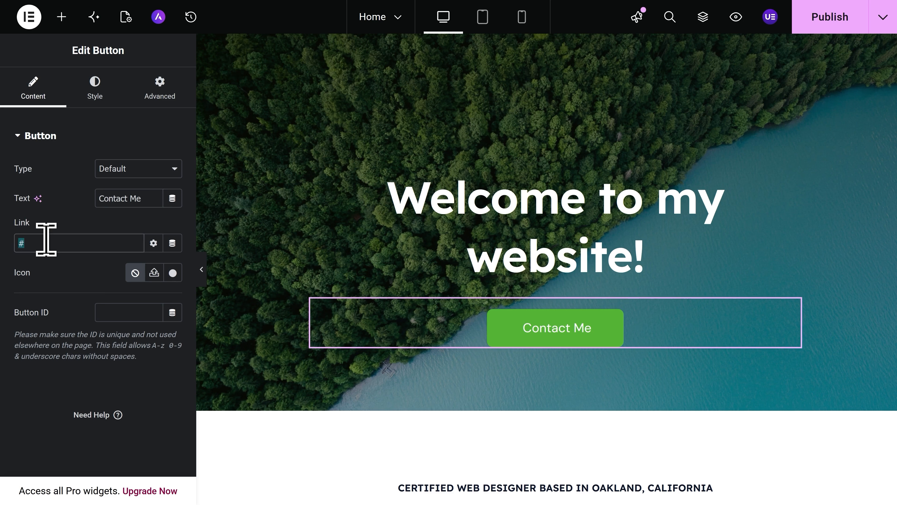
key(BackSpace)
text(Contact)
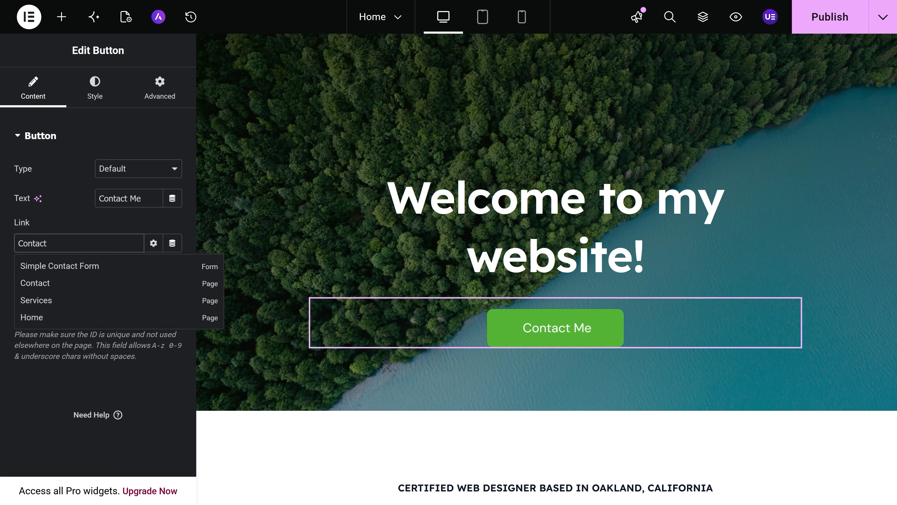
click(55, 285)
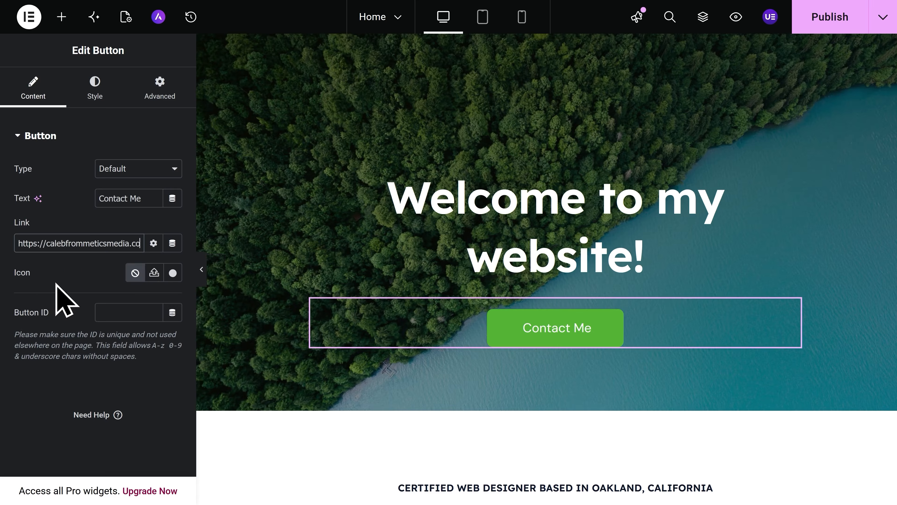
- Browse the button's style options and the Basic widgets in the Elements panel
click(95, 101)
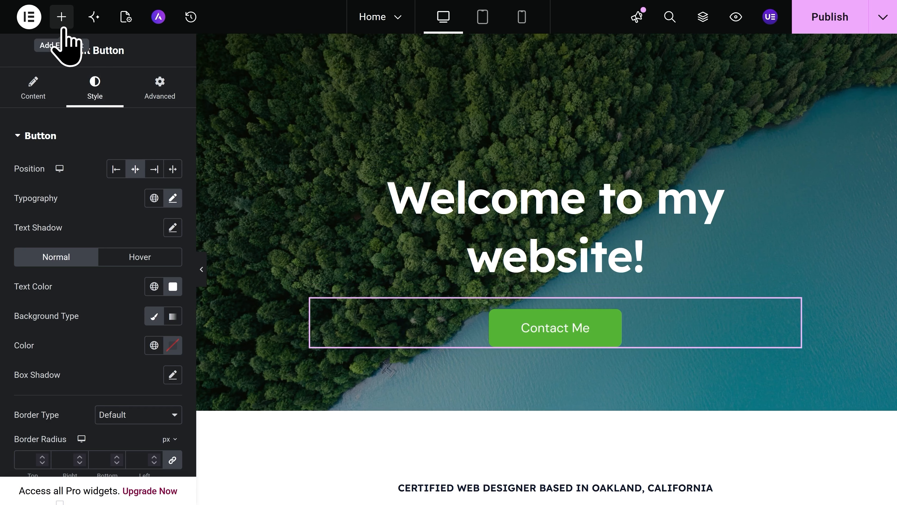
click(62, 21)
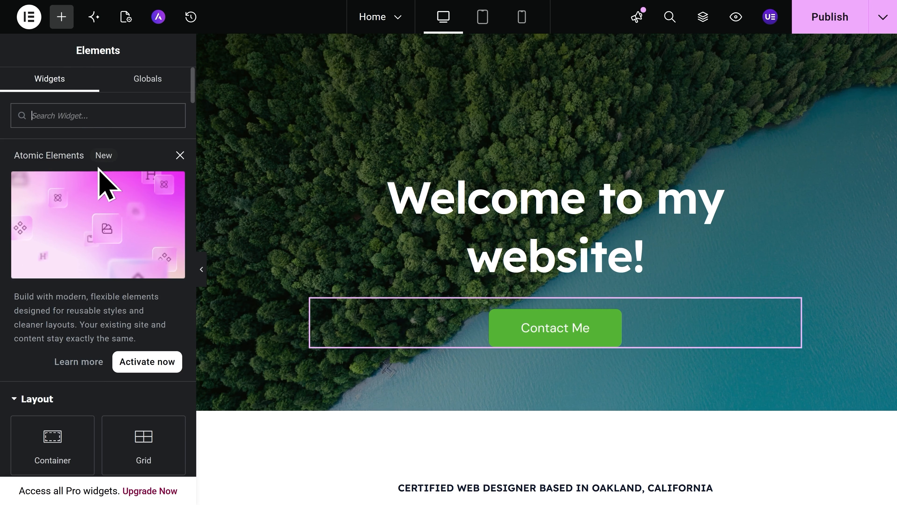
scroll(100, 233, down, 5)
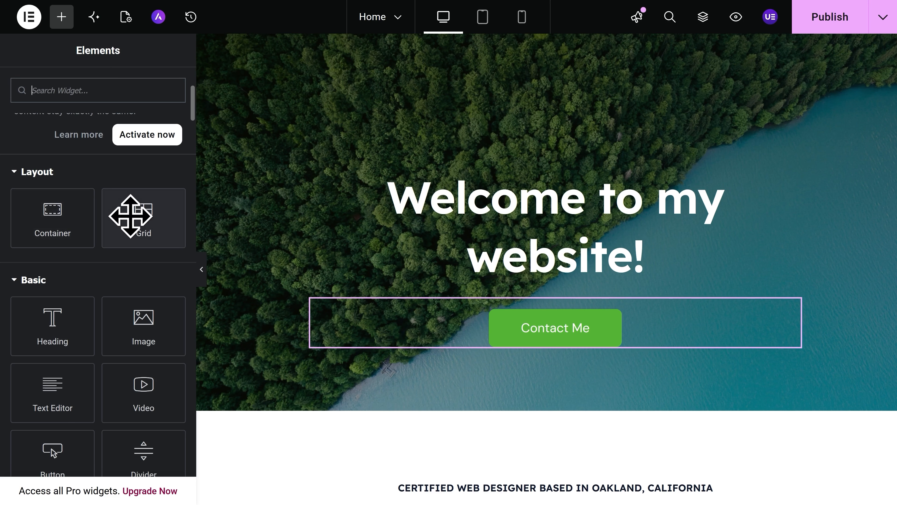
scroll(100, 253, down, 4)
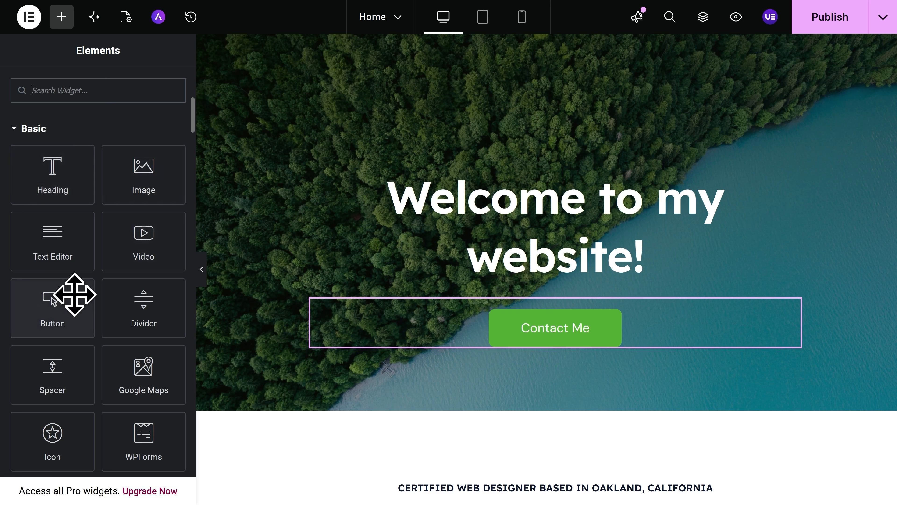
scroll(103, 281, down, 4)
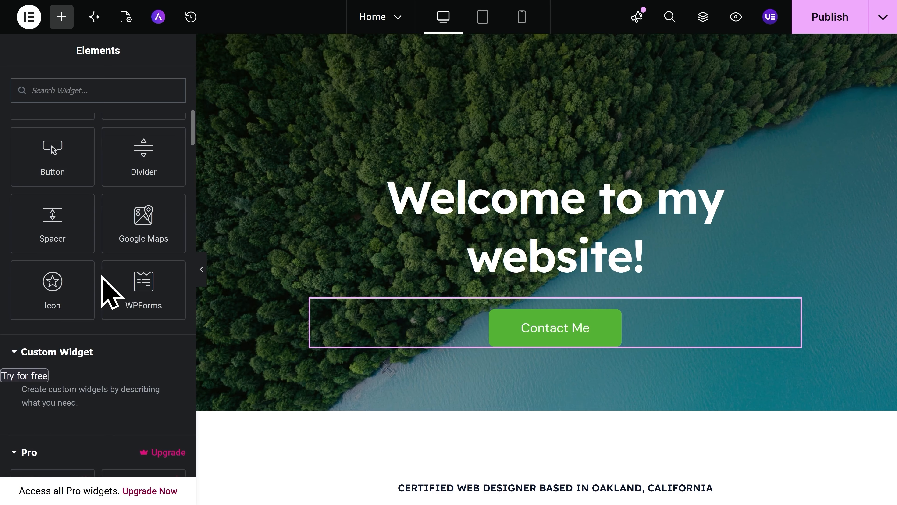
scroll(109, 290, up, 4)
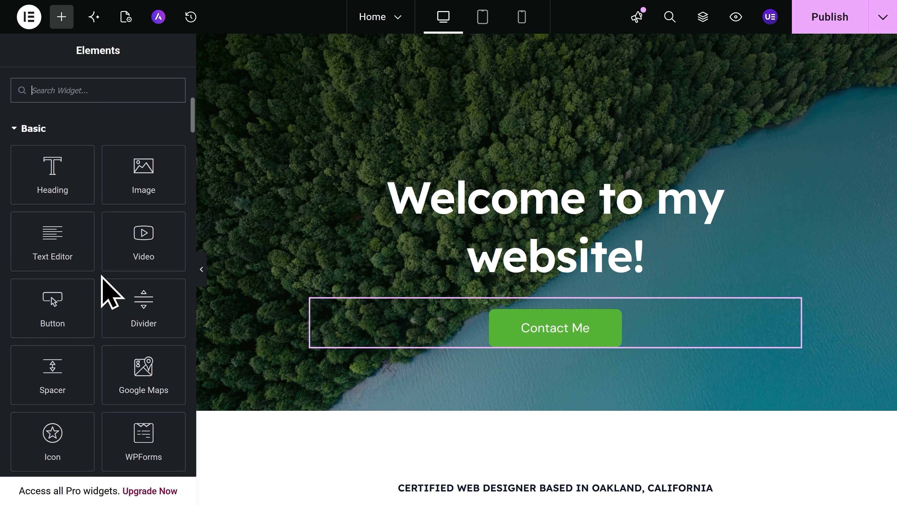
drag(66, 234, 483, 300)
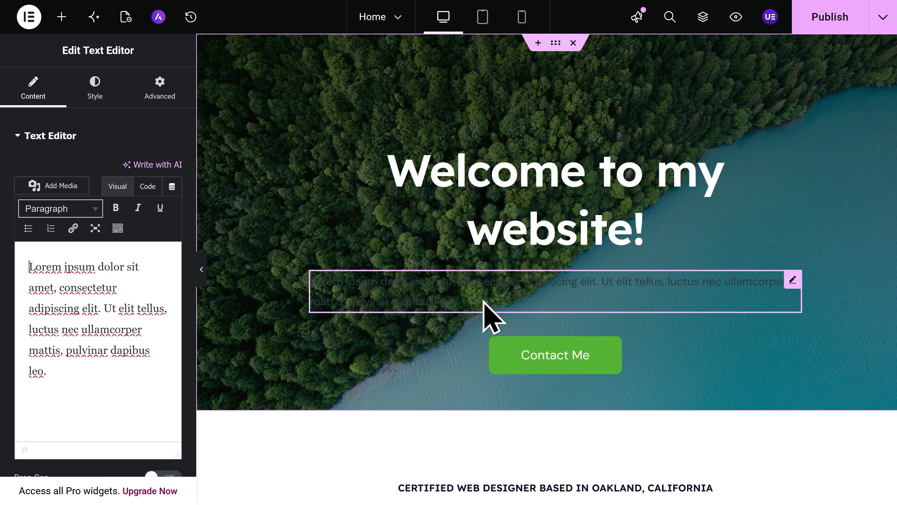
right_click(483, 301)
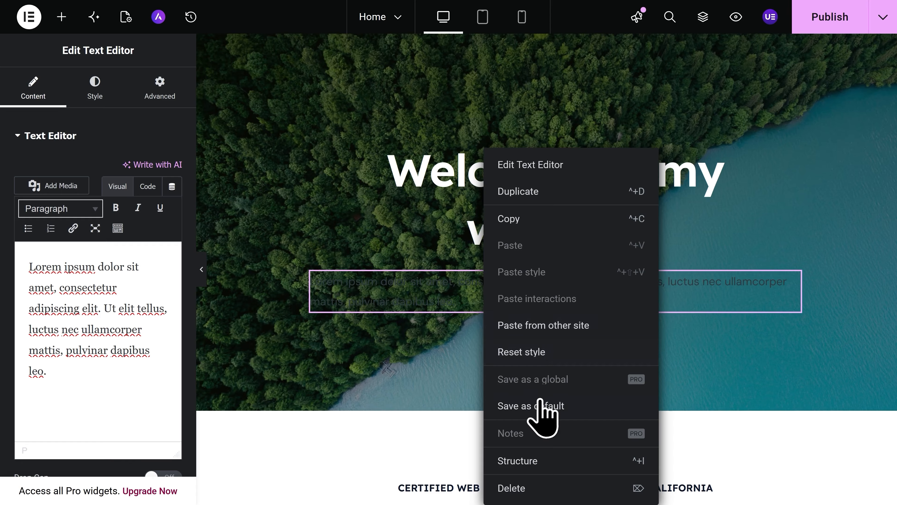
click(533, 480)
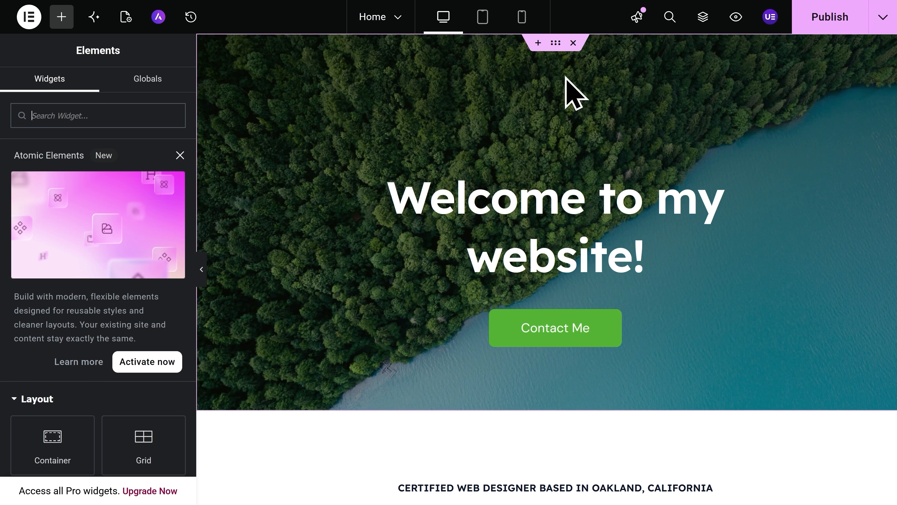
- Switch the editor preview to Tablet Portrait
click(482, 21)
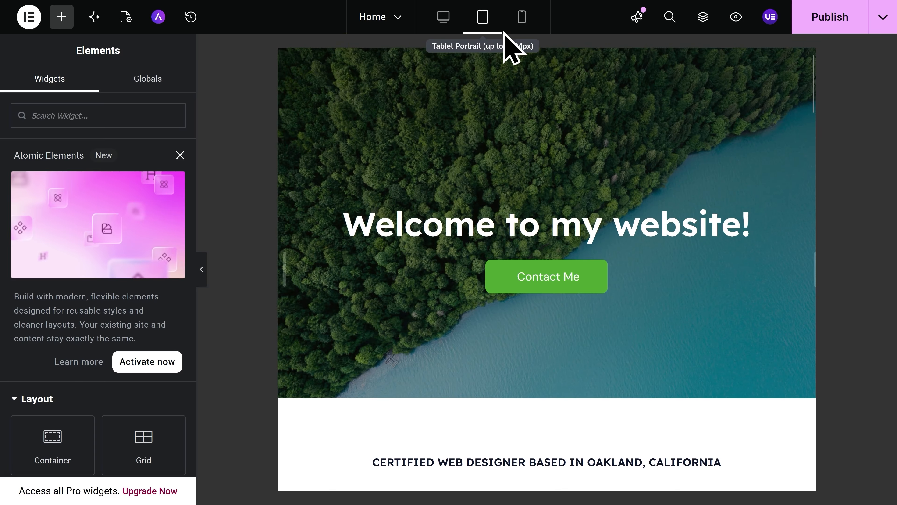